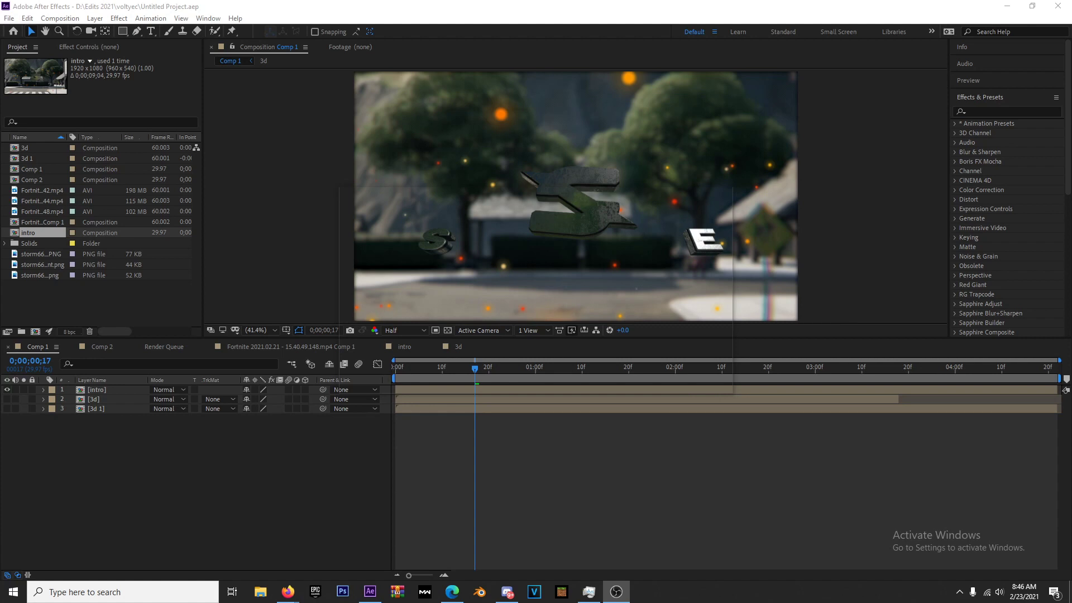
# Step: Play the intro animation in Comp 1 from 0;00;00;13
pyautogui.click(390, 470)
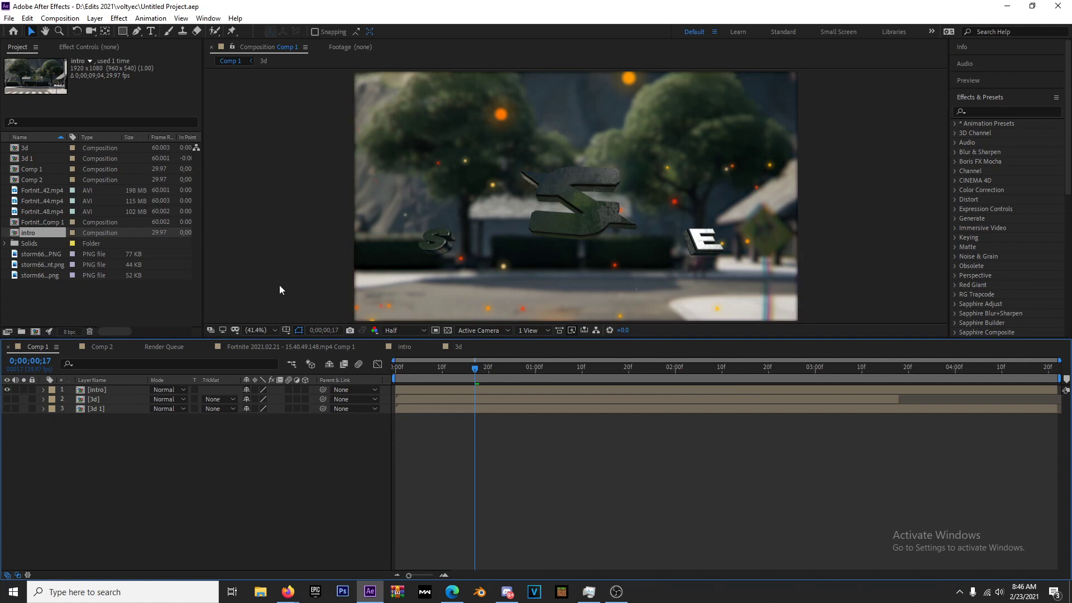
pyautogui.moveTo(487, 369)
pyautogui.mouseDown()
pyautogui.moveTo(558, 372)
pyautogui.moveTo(470, 367)
pyautogui.mouseUp()
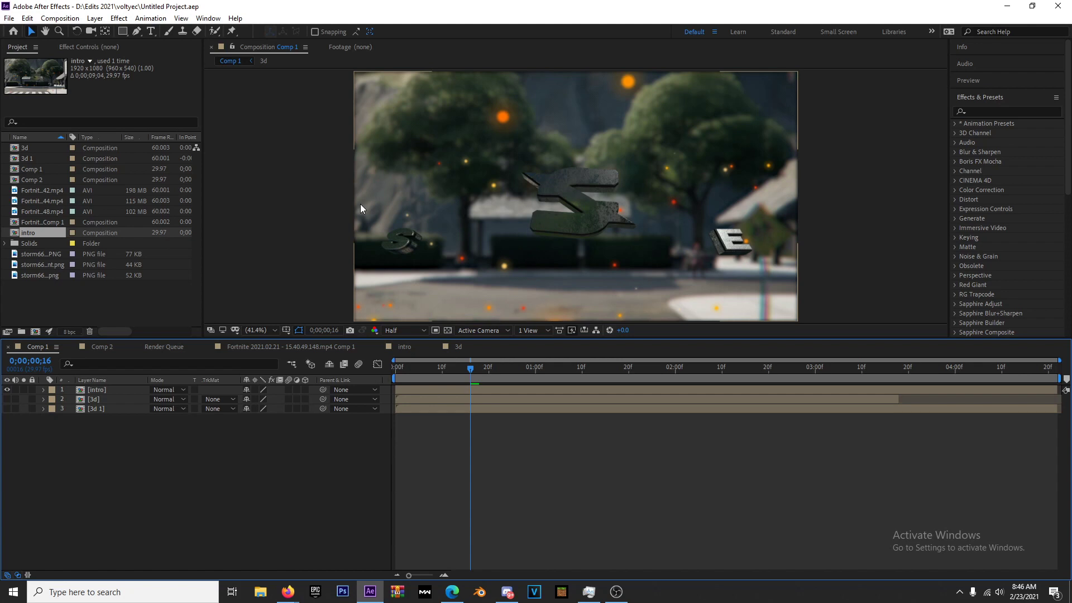
pyautogui.click(456, 370)
pyautogui.press('space')
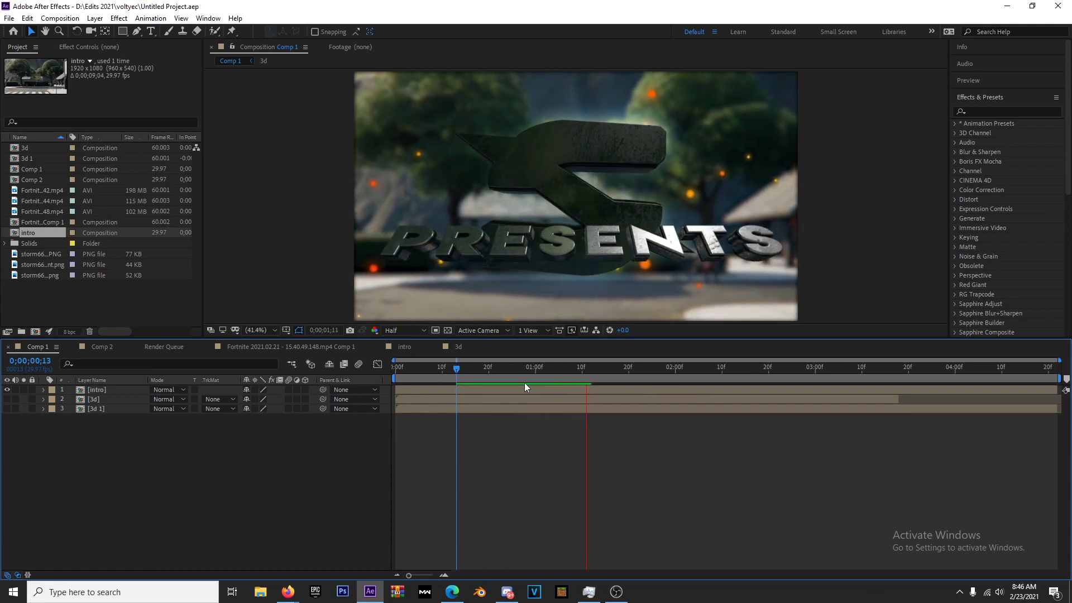
pyautogui.press('super')
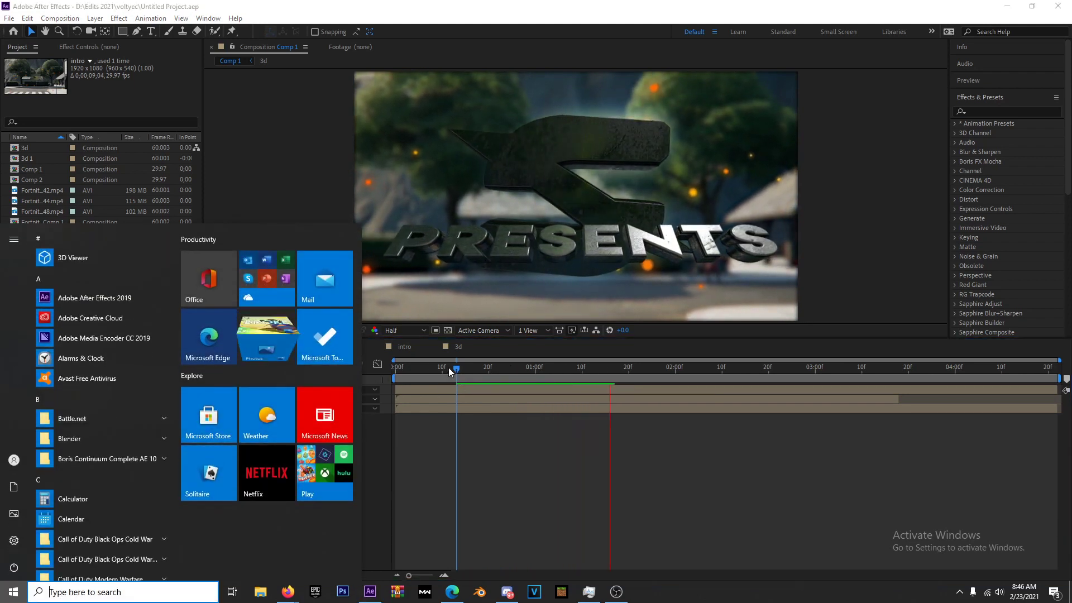
pyautogui.click(449, 368)
# Step: Replay the Comp 1 logo and text animation several times from 0;00;00;15
pyautogui.click(465, 368)
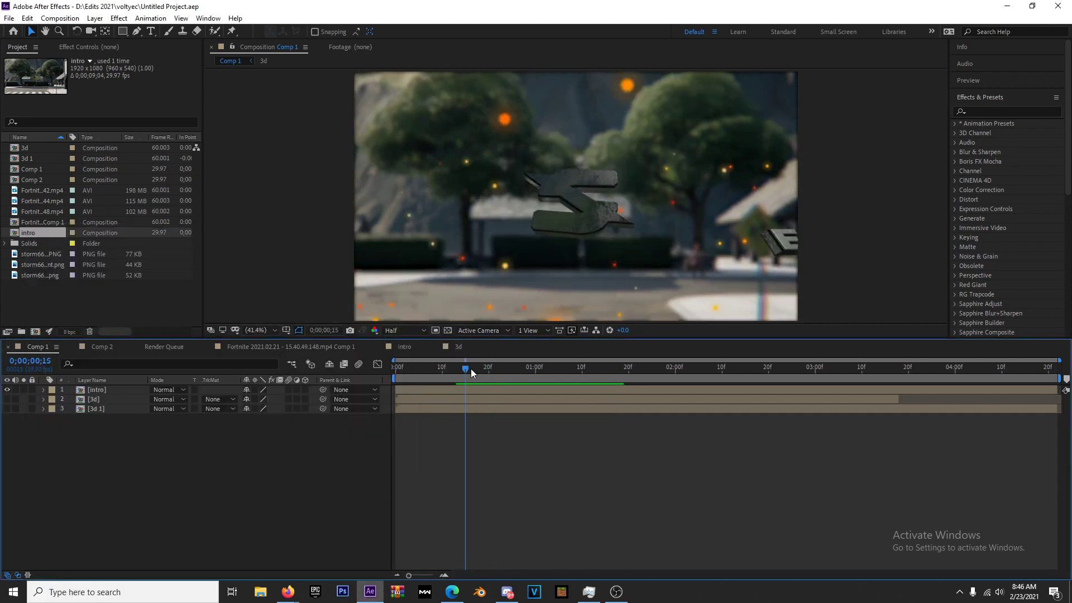
pyautogui.press('space')
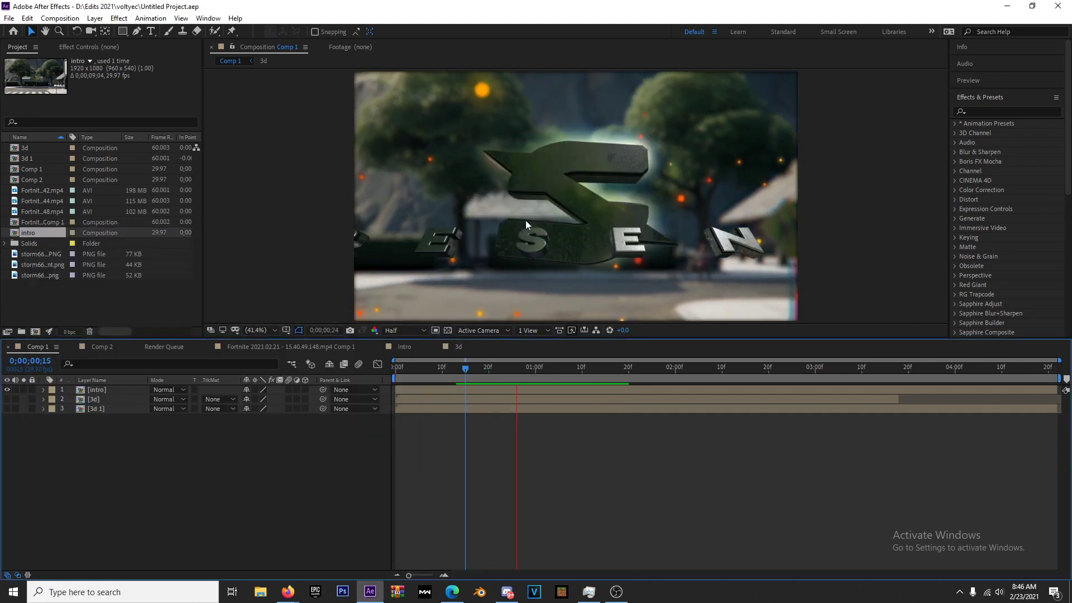
pyautogui.click(466, 370)
pyautogui.press('space')
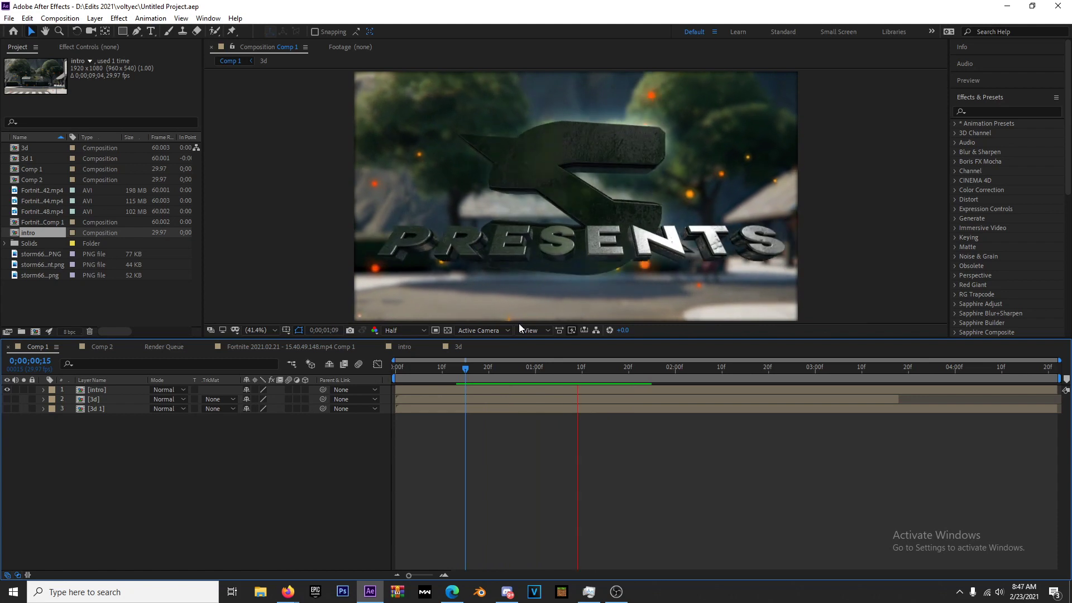
pyautogui.press('space')
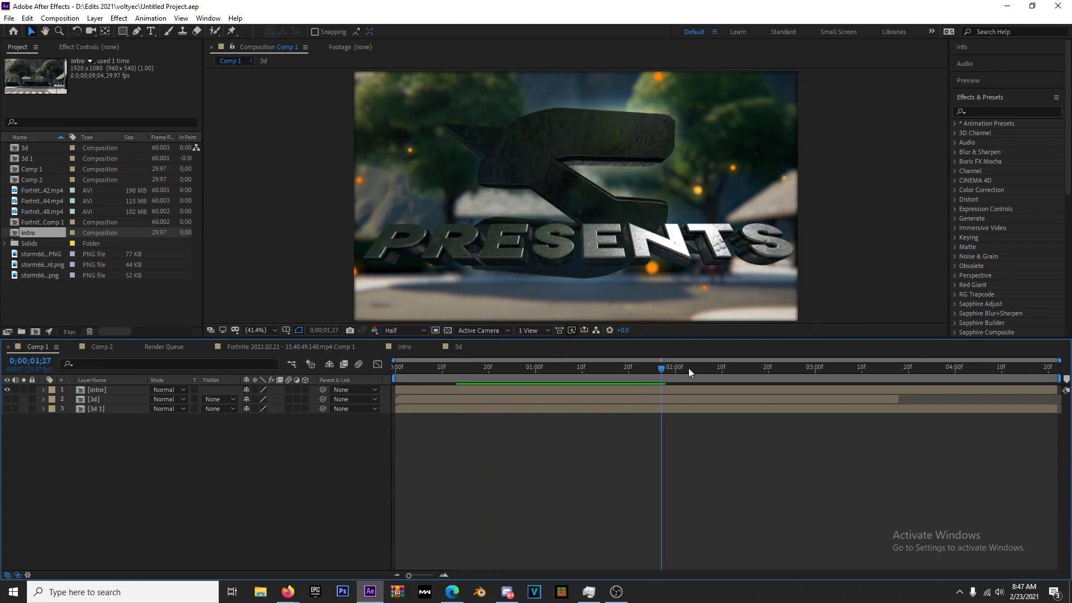
pyautogui.click(465, 368)
pyautogui.press('space')
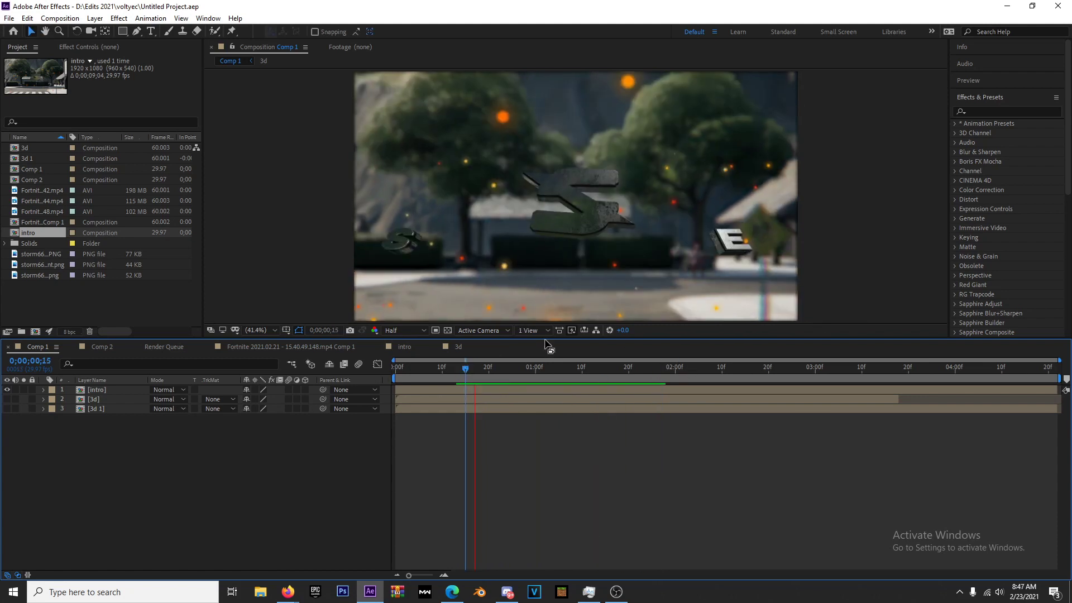
pyautogui.press('space')
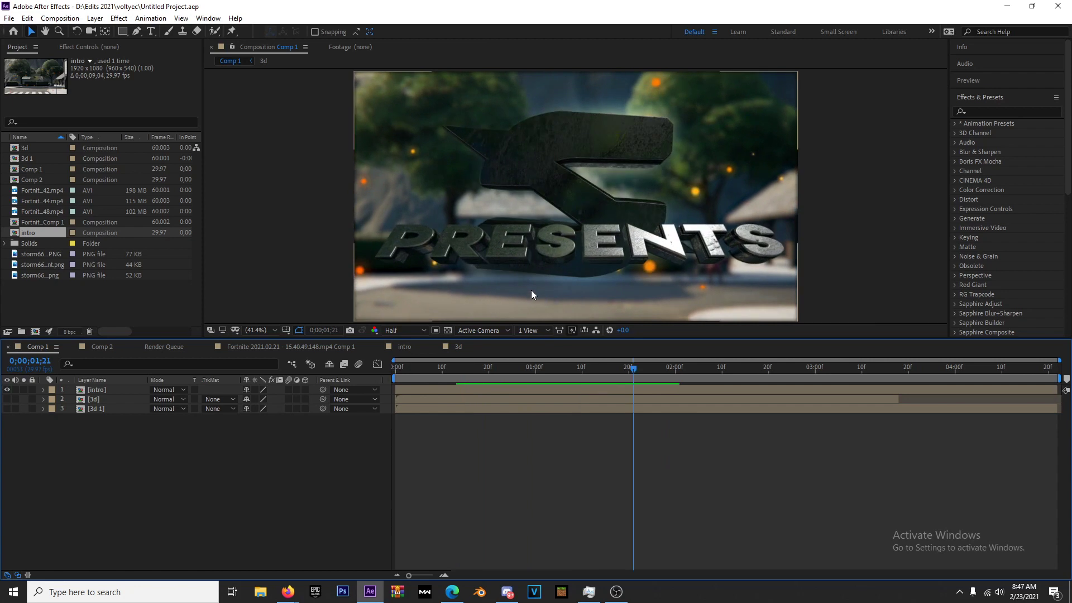
# Step: Set the viewer magnification to 50% and move the current time to 0;00;00;20
pyautogui.scroll(6, 595, 216)
pyautogui.scroll(-8, 590, 224)
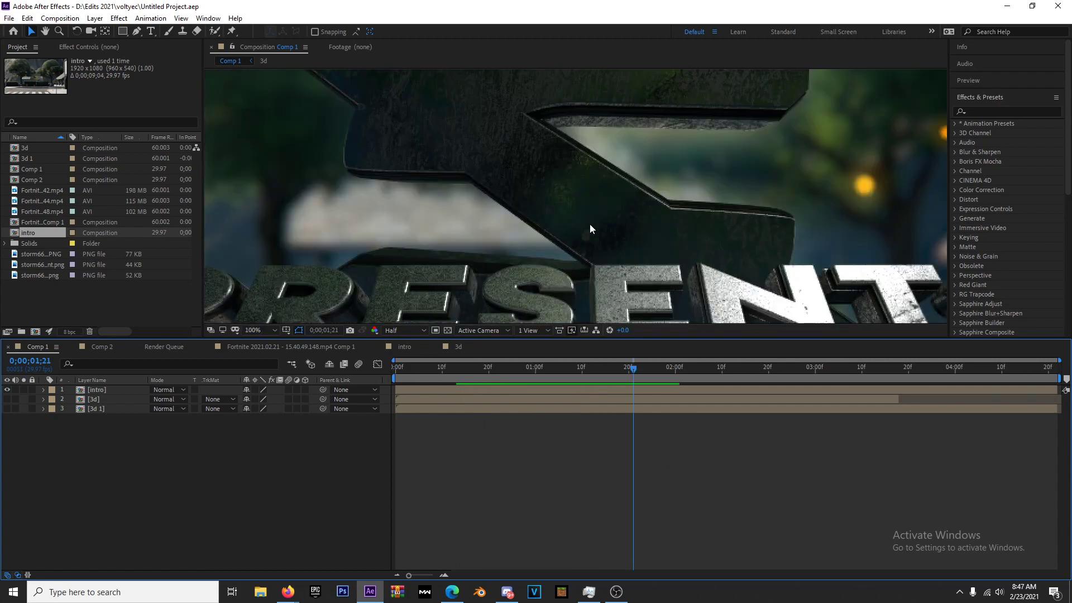
pyautogui.scroll(2, 590, 223)
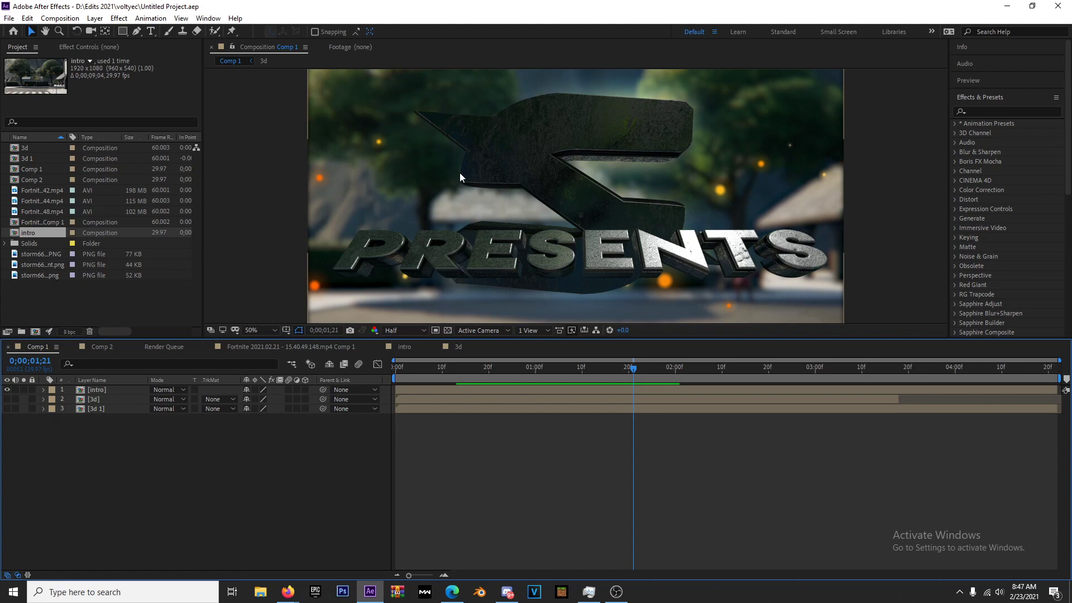
pyautogui.moveTo(465, 367); pyautogui.dragTo(500, 402)
pyautogui.click(486, 421)
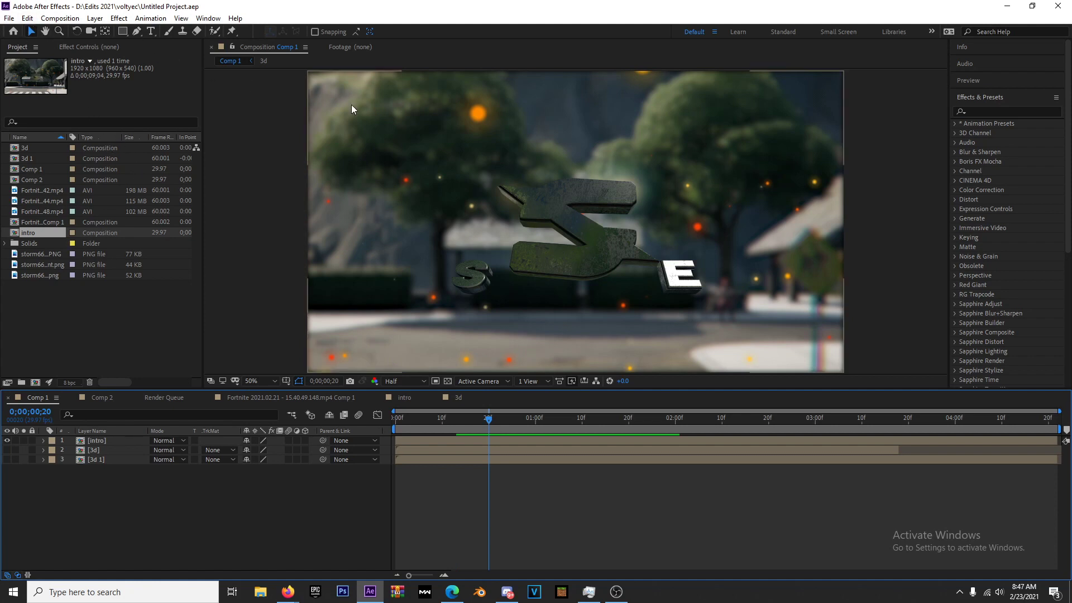
# Step: Purge all memory and the disk cache, confirming the deletion of all cached files
pyautogui.click(244, 101)
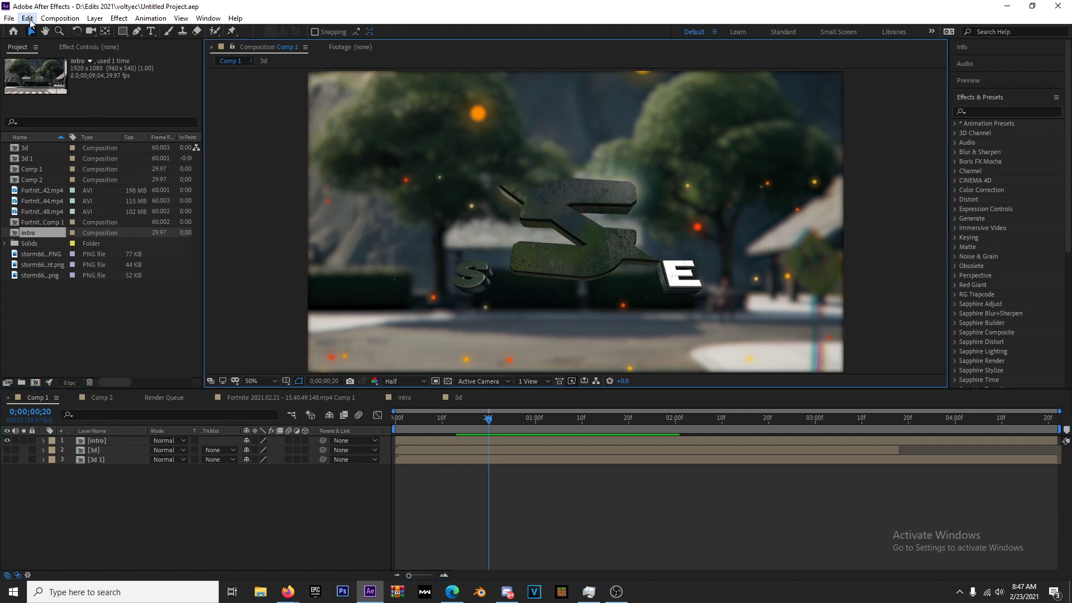
pyautogui.click(28, 19)
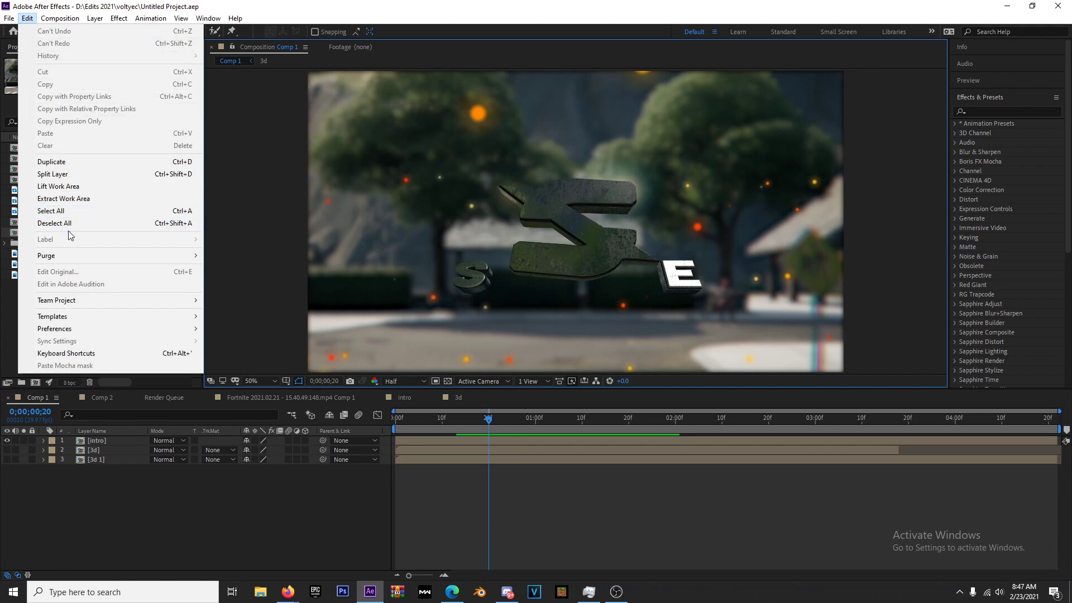
pyautogui.moveTo(70, 260)
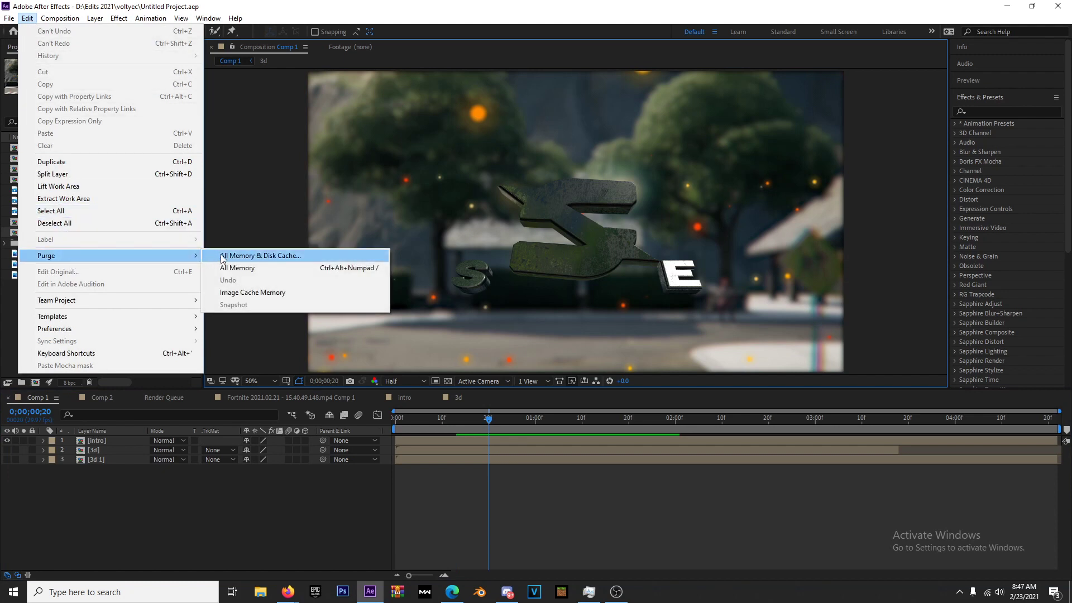
pyautogui.click(243, 258)
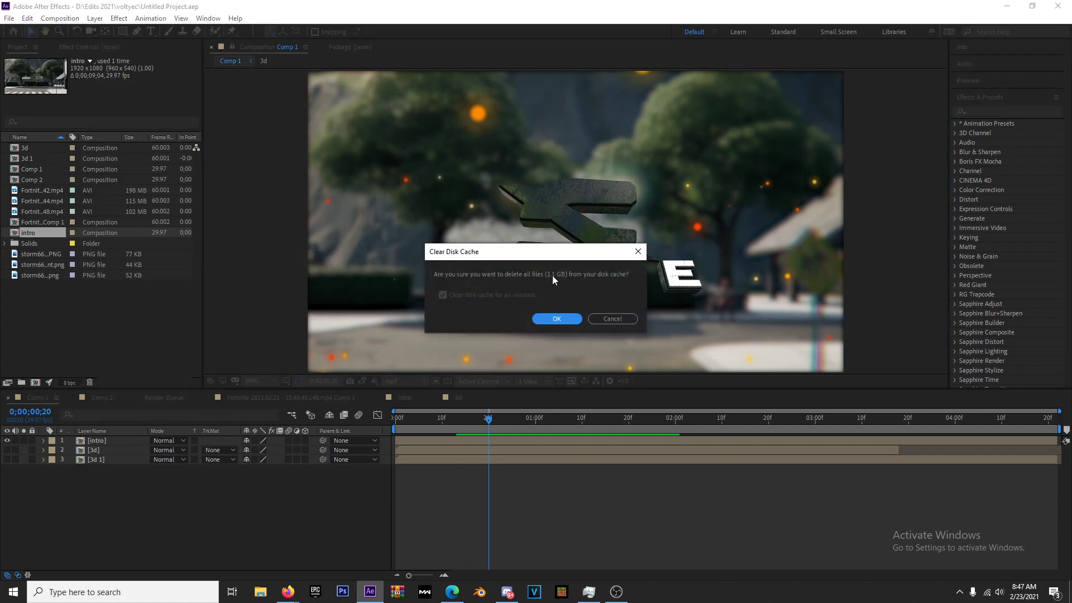
pyautogui.click(556, 320)
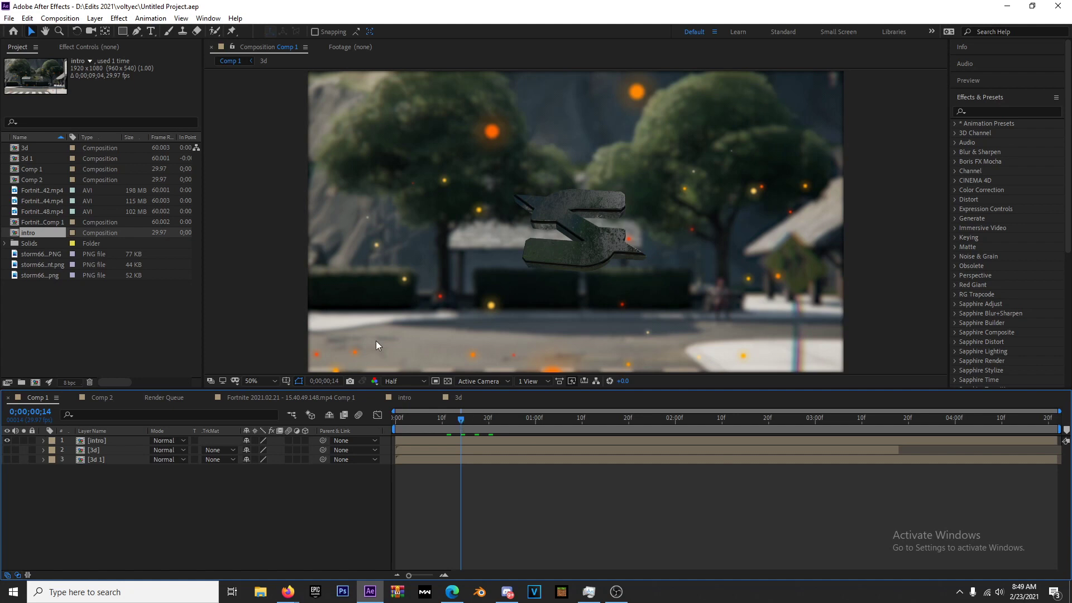
pyautogui.click(27, 18)
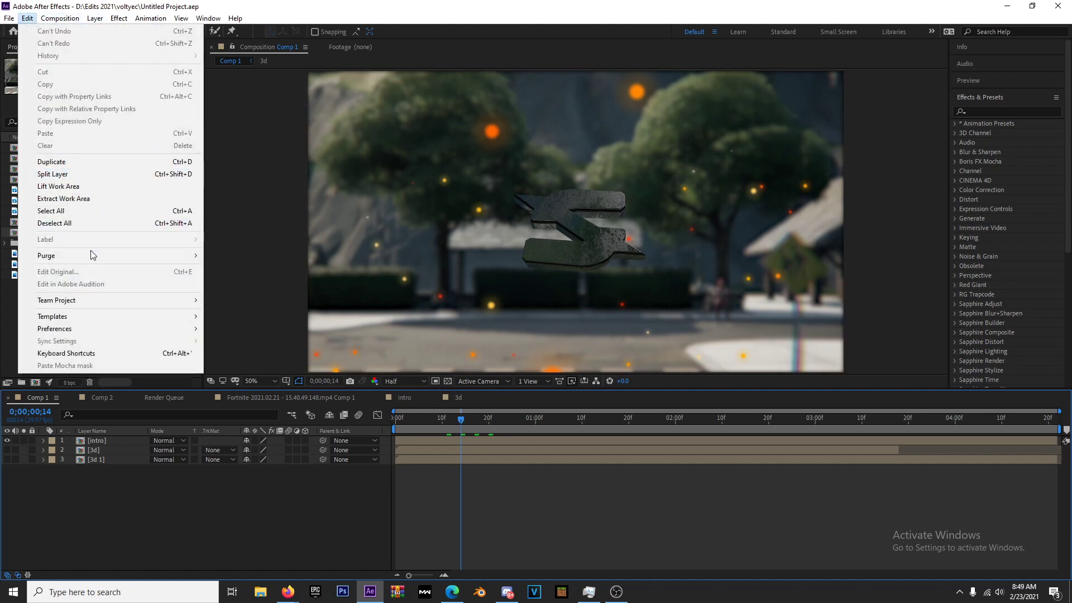
pyautogui.moveTo(199, 257)
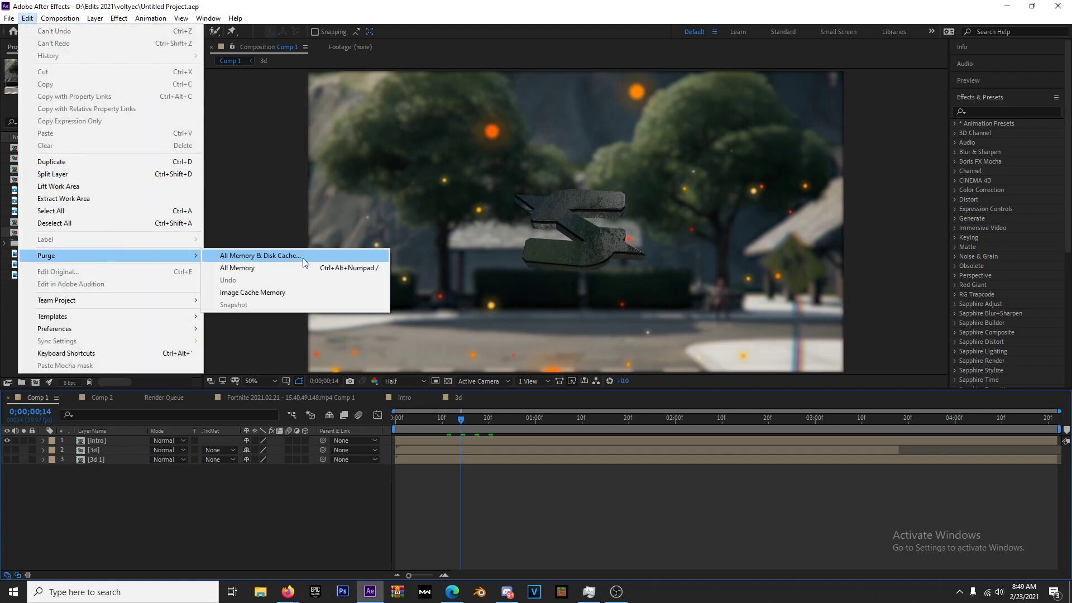
pyautogui.click(497, 487)
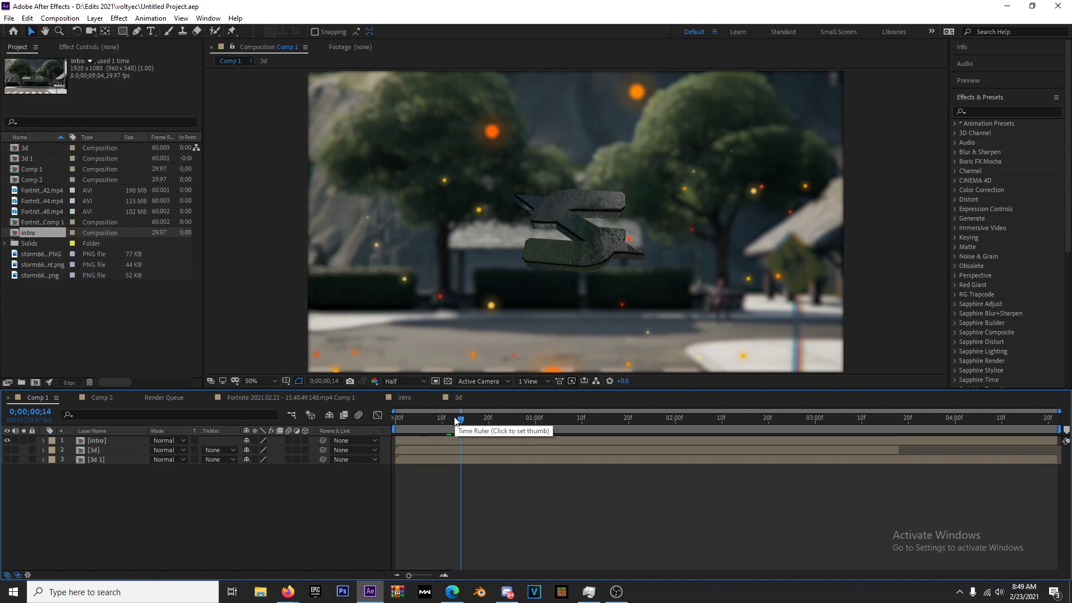
# Step: Move the current time to 0;00;00;12 and set the Comp 1 preview resolution to Third
pyautogui.moveTo(460, 417)
pyautogui.mouseDown()
pyautogui.moveTo(444, 423)
pyautogui.moveTo(481, 419)
pyautogui.moveTo(442, 419)
pyautogui.mouseUp()
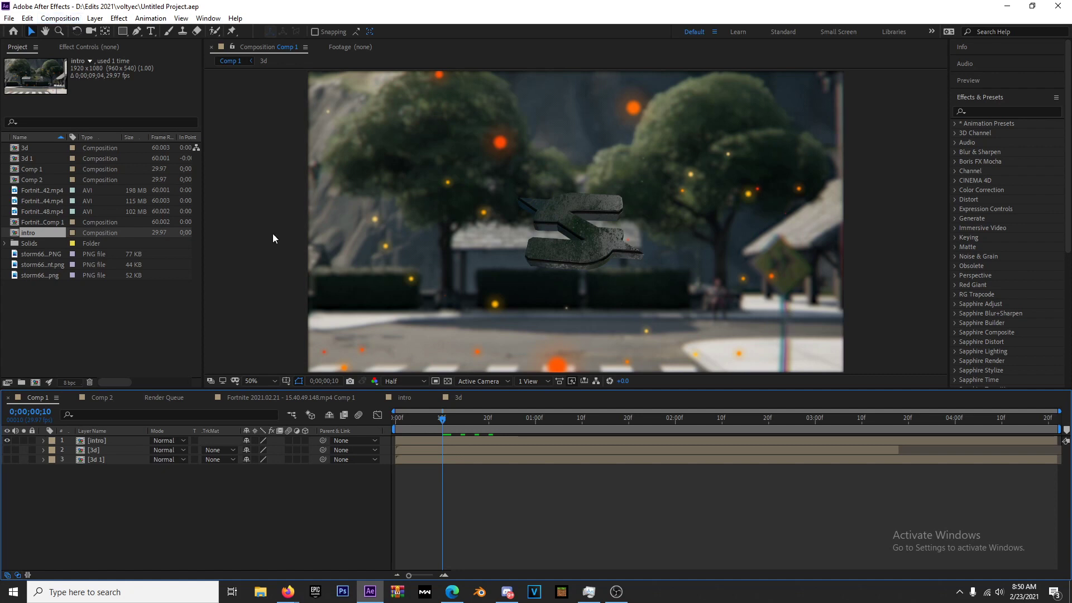
pyautogui.moveTo(448, 417); pyautogui.dragTo(450, 418)
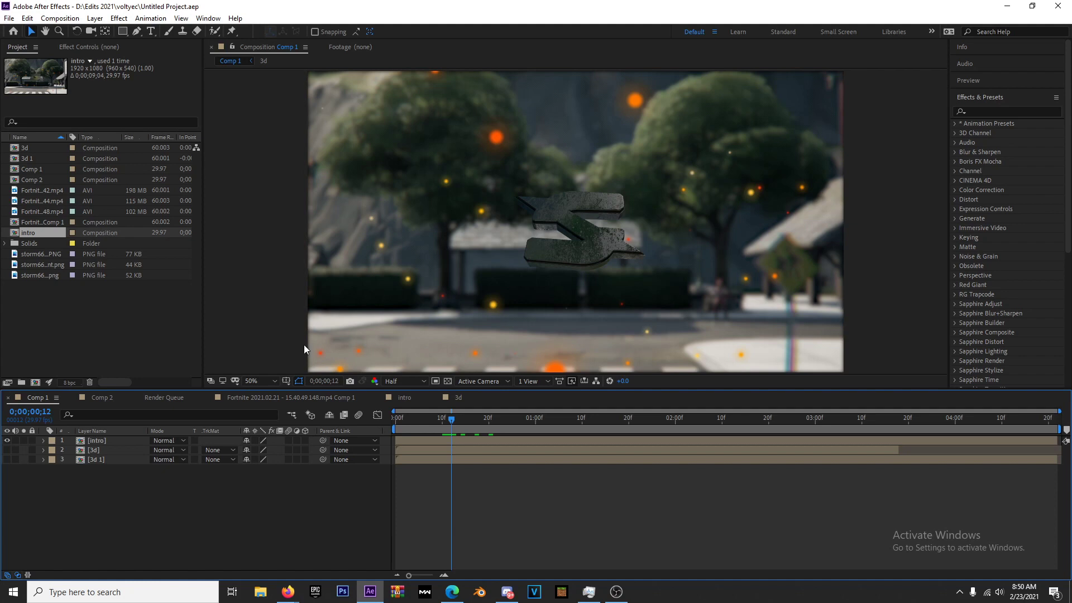
pyautogui.click(423, 380)
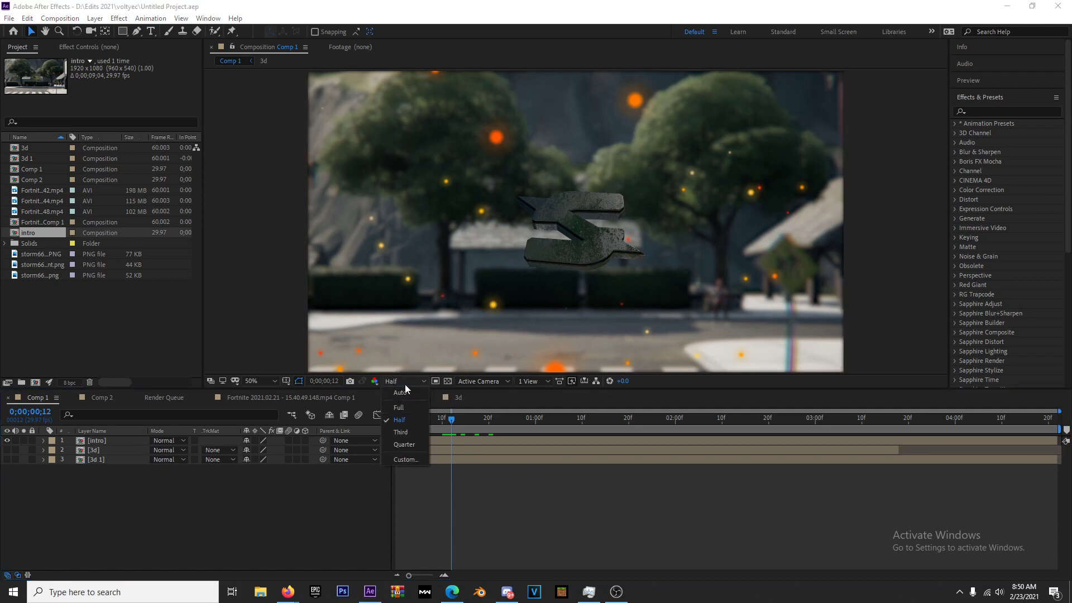
pyautogui.click(401, 432)
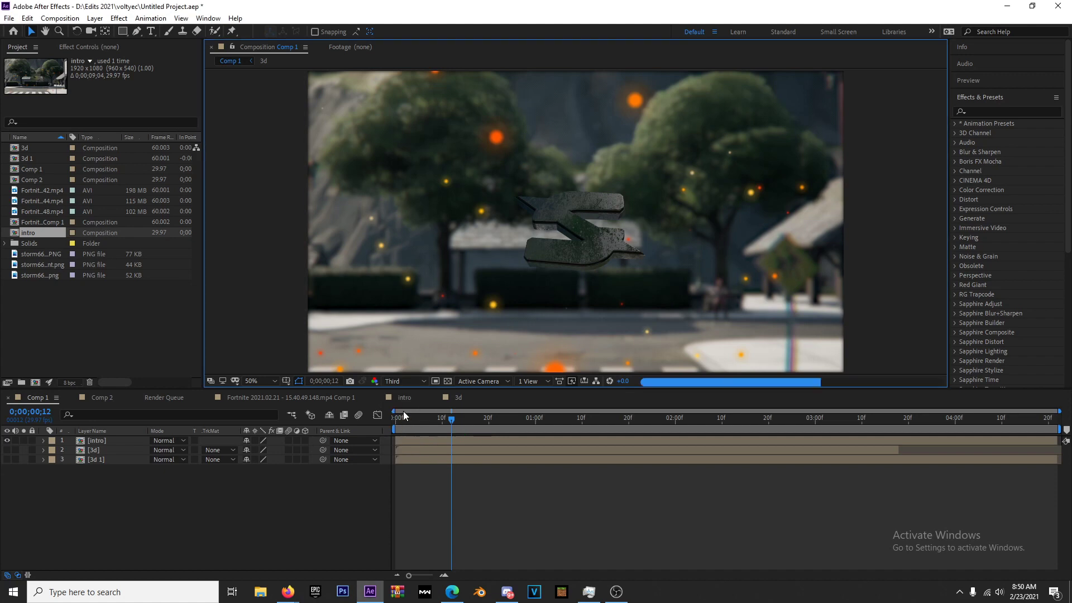
pyautogui.doubleClick(404, 439)
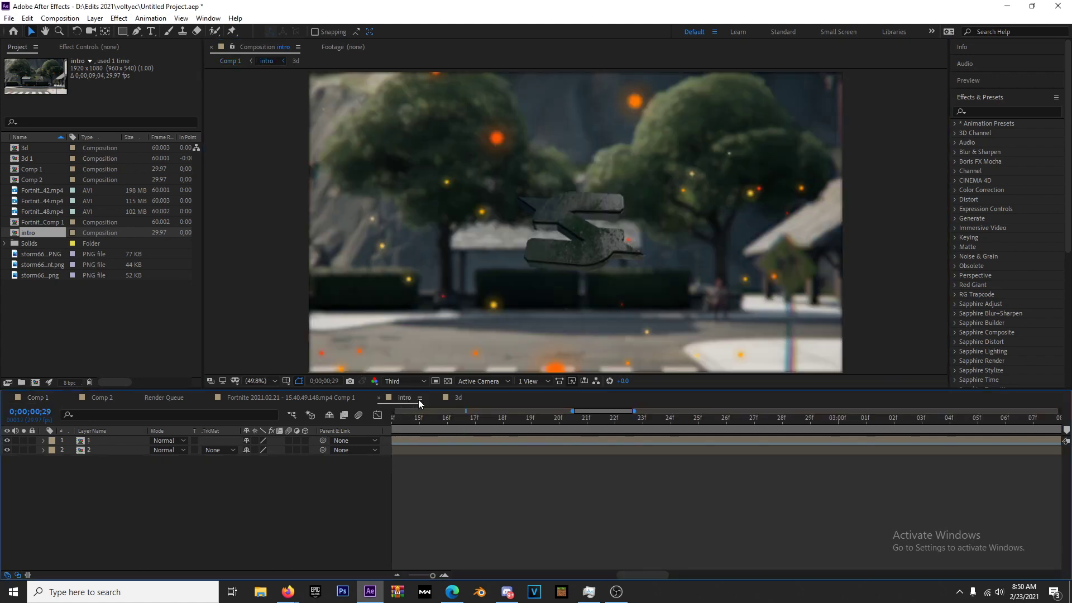
pyautogui.click(38, 398)
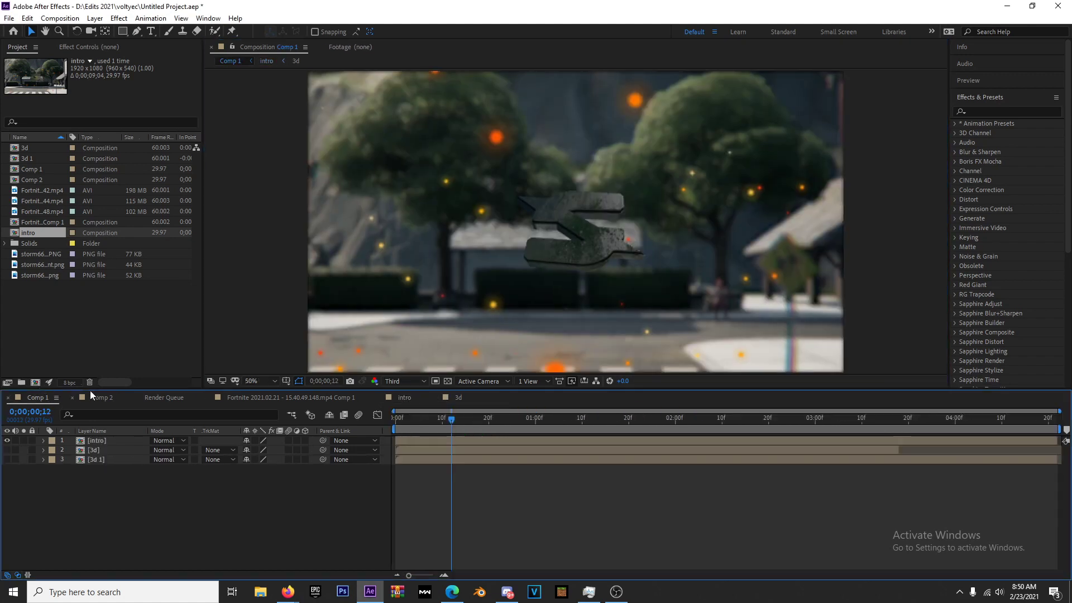
# Step: Set the Comp 1 preview resolution to Quarter and the viewer magnification to 25%, enlarging the timeline area
pyautogui.click(406, 381)
pyautogui.click(403, 444)
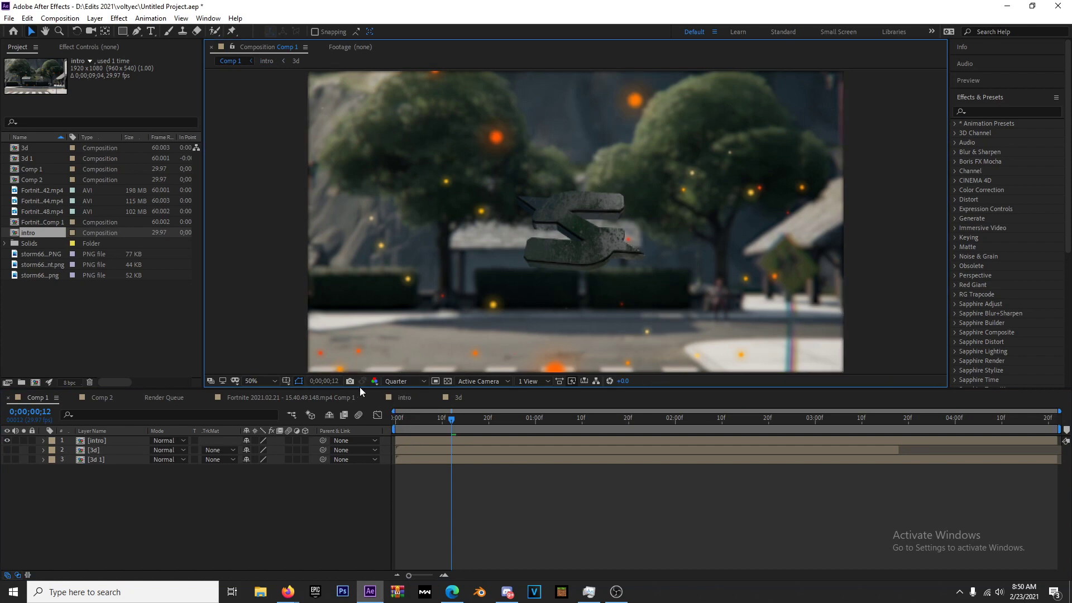
pyautogui.press(',')
pyautogui.press(',')
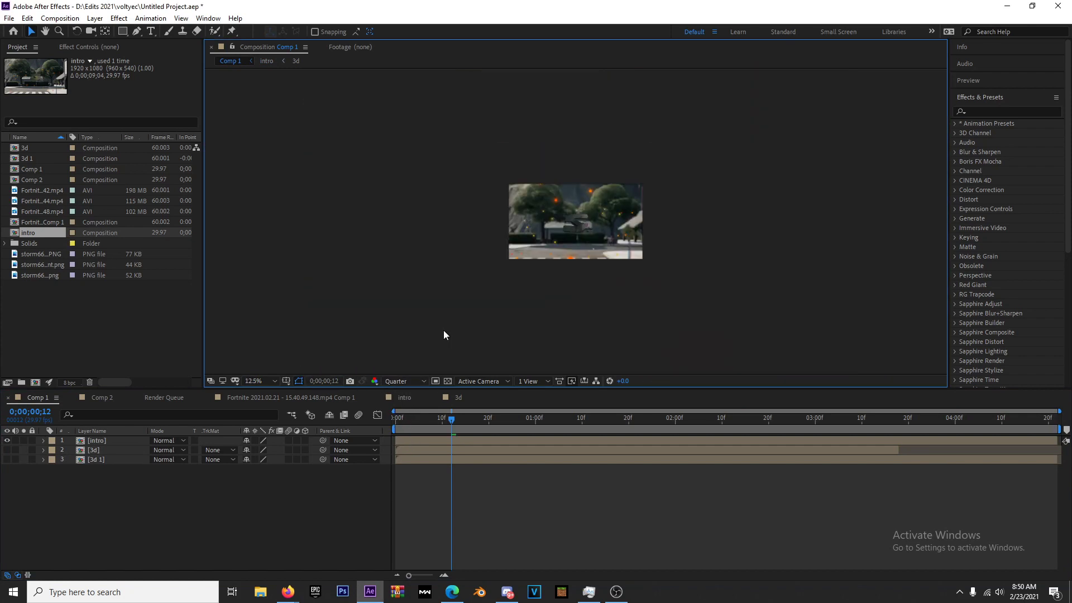
pyautogui.press('.')
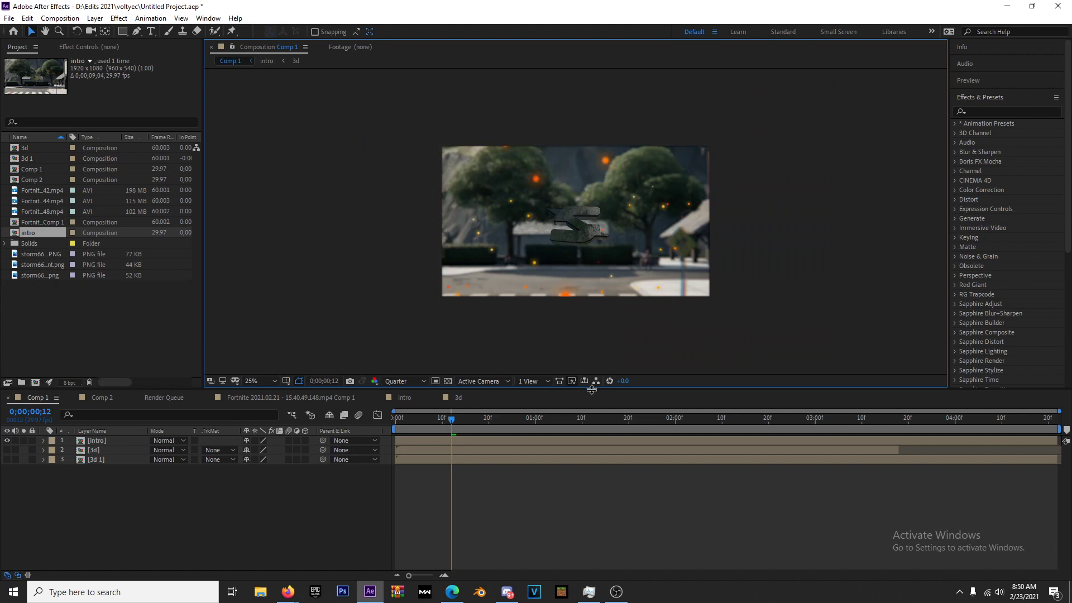
pyautogui.moveTo(592, 389); pyautogui.dragTo(598, 332)
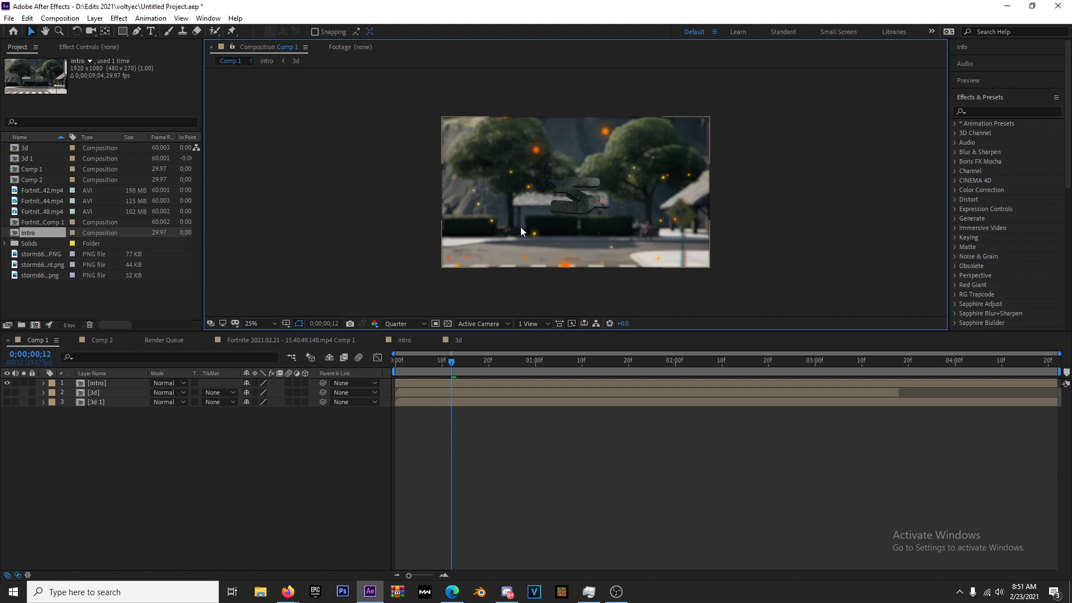
# Step: Preview Comp 1 from 0;00;00;10 and scrub the current time to 0;00;00;27
pyautogui.moveTo(450, 362); pyautogui.dragTo(508, 364)
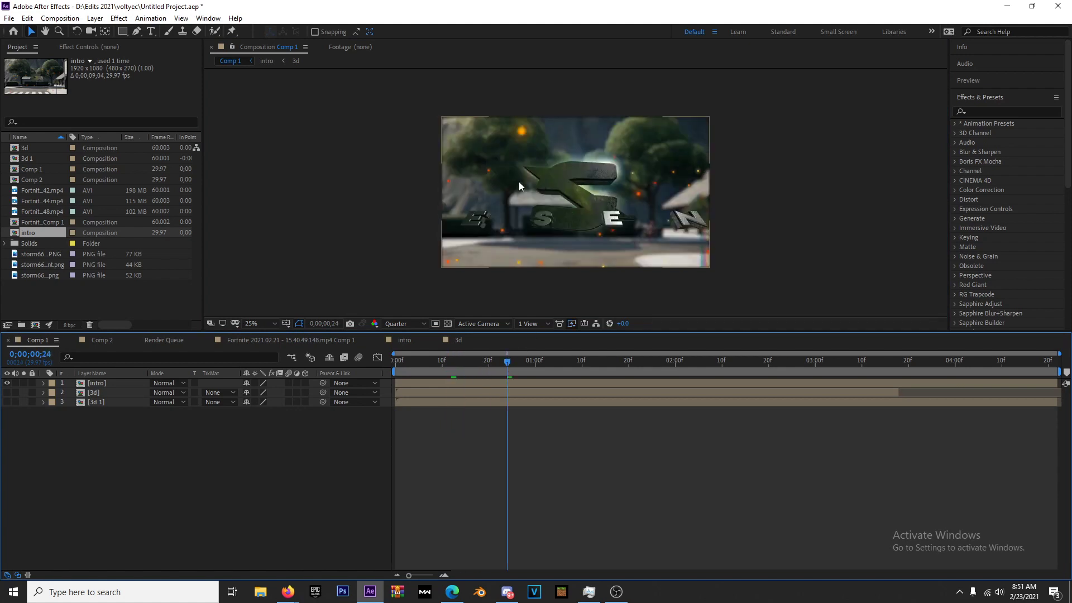
pyautogui.click(441, 362)
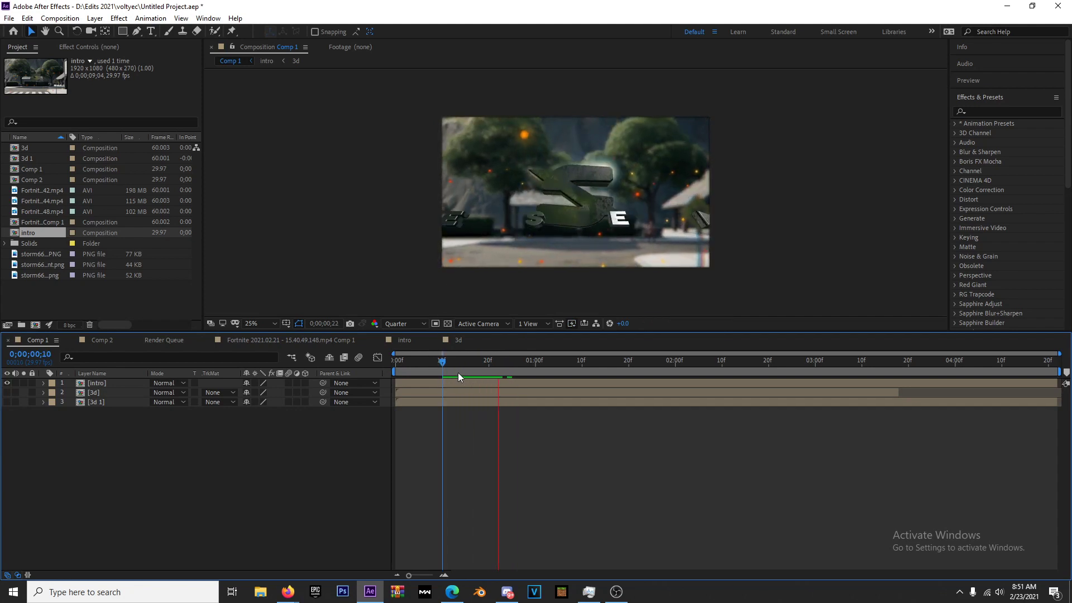
pyautogui.press('space')
pyautogui.moveTo(436, 363); pyautogui.dragTo(521, 370)
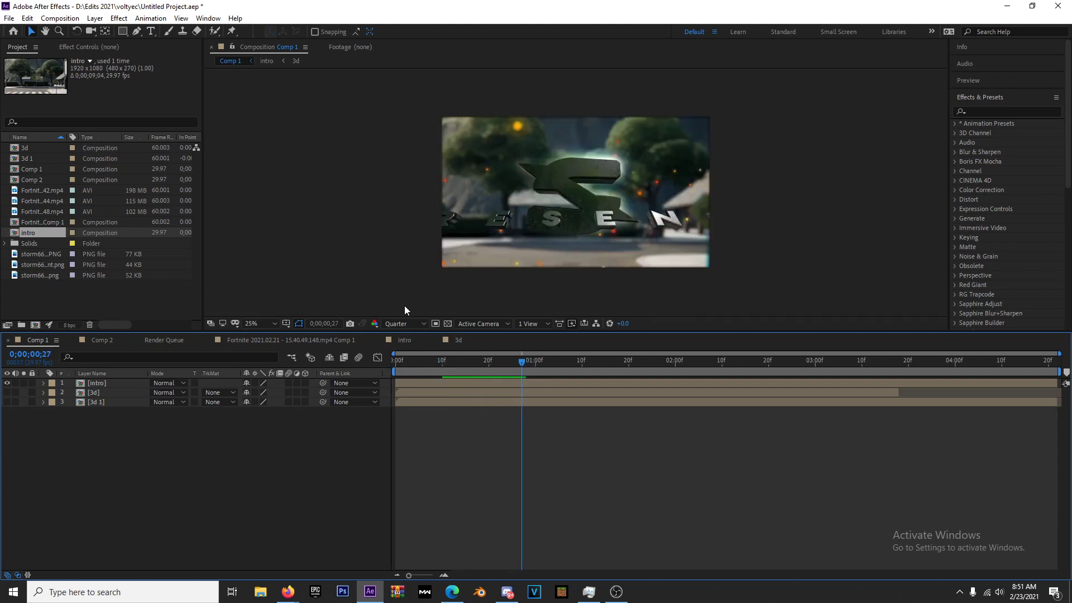
# Step: Set the Comp 1 preview resolution to Full, enlarge the viewer area and set its magnification to Fit
pyautogui.click(420, 323)
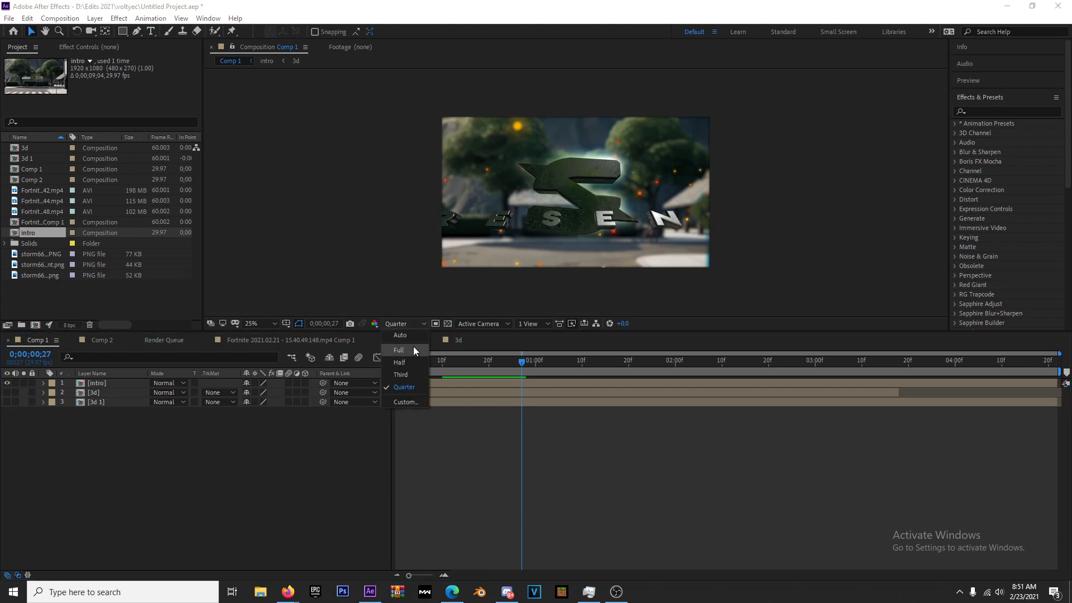
pyautogui.click(413, 346)
pyautogui.moveTo(501, 336); pyautogui.dragTo(493, 407)
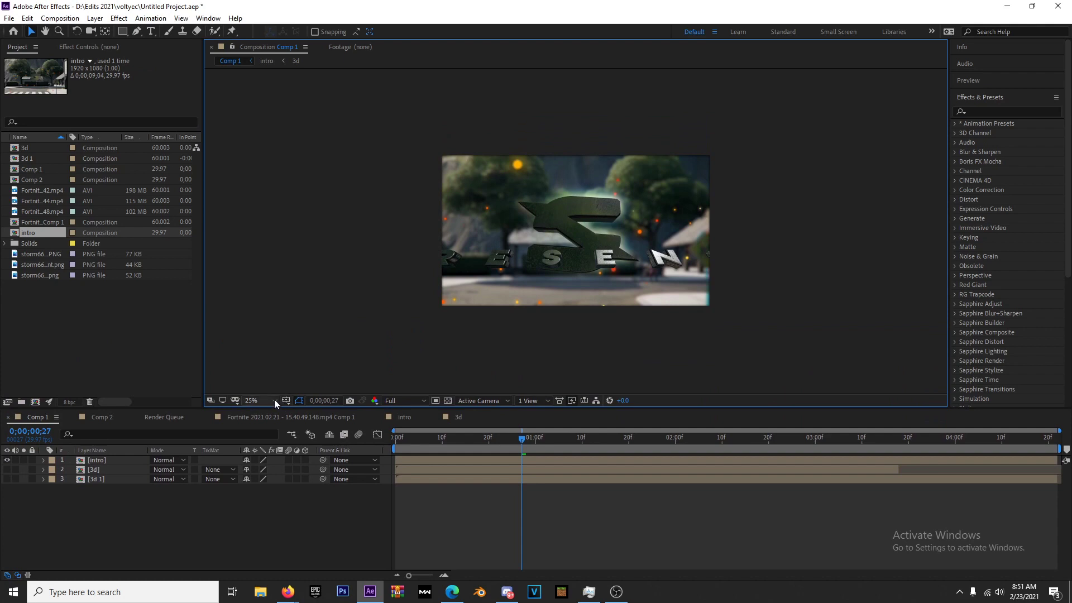
pyautogui.click(274, 400)
pyautogui.click(281, 203)
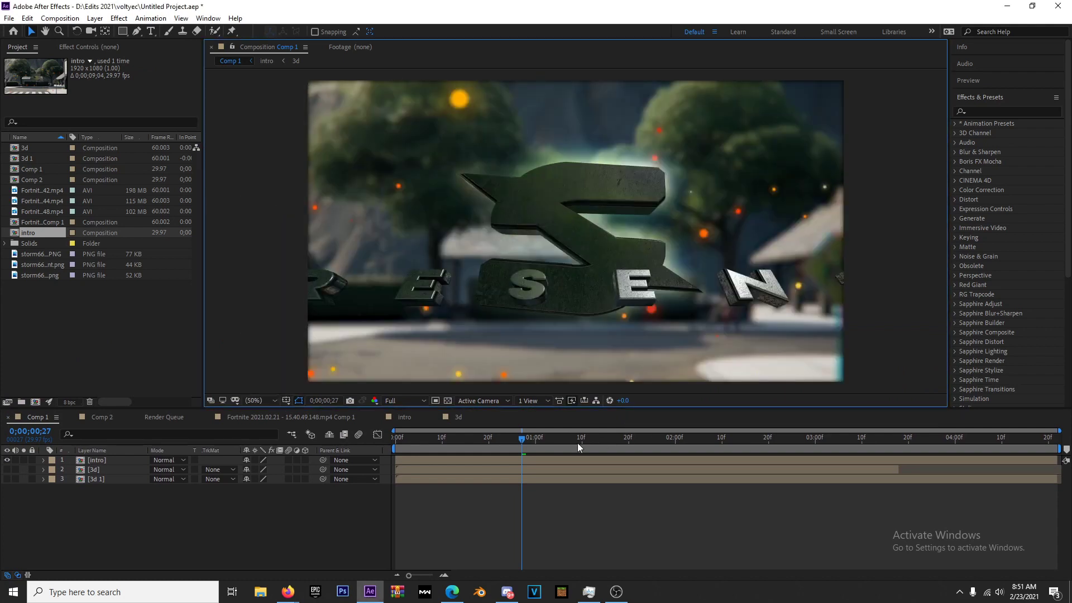
# Step: Preview Comp 1 at full resolution from 0;00;00;10 and stop playback at 0;00;00;20
pyautogui.click(441, 440)
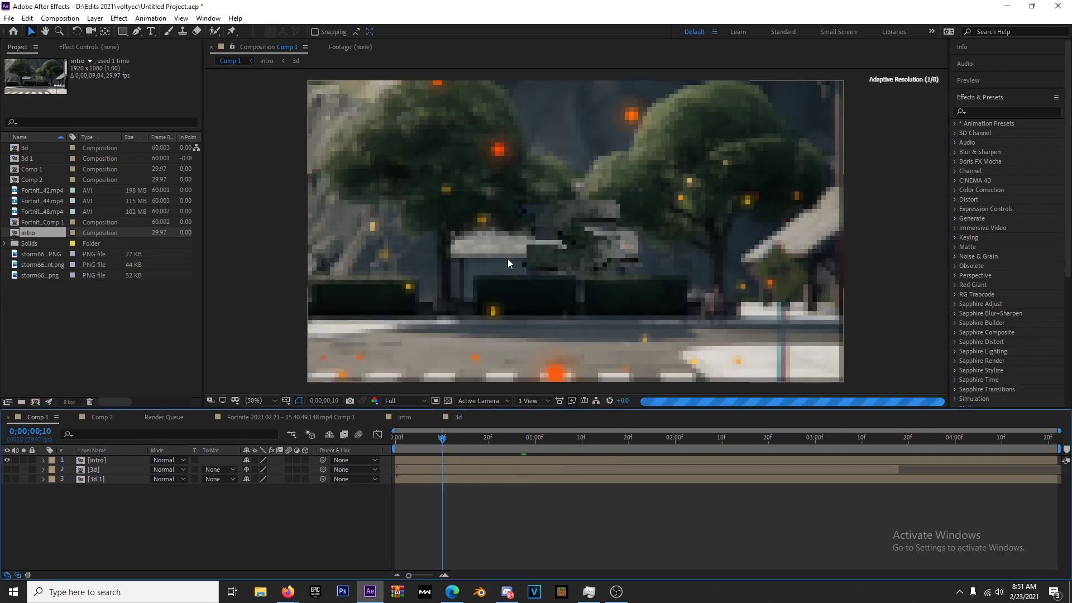
pyautogui.press('space')
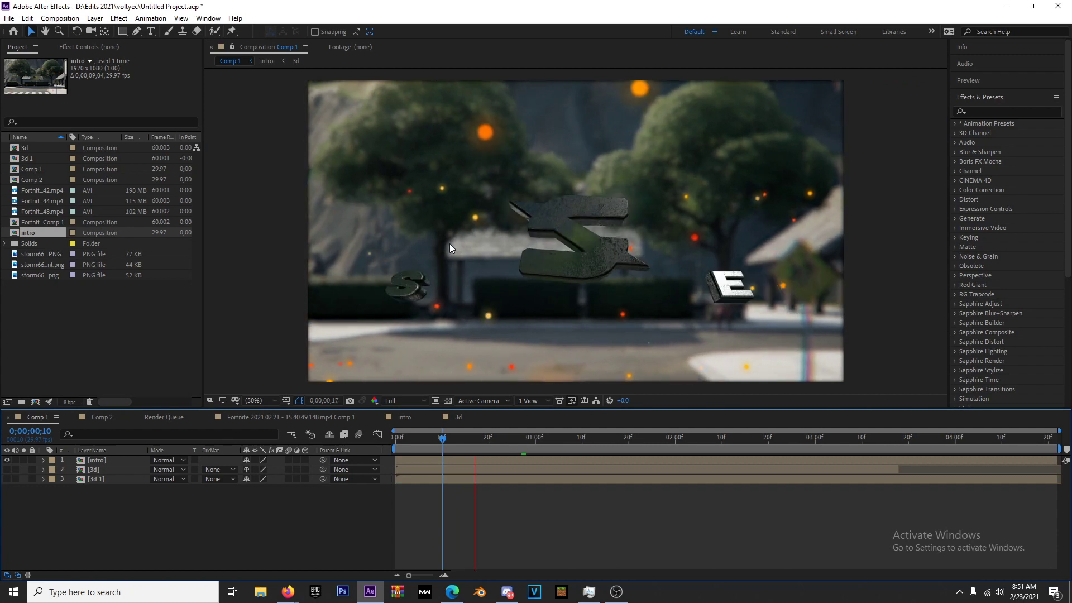
pyautogui.press('space')
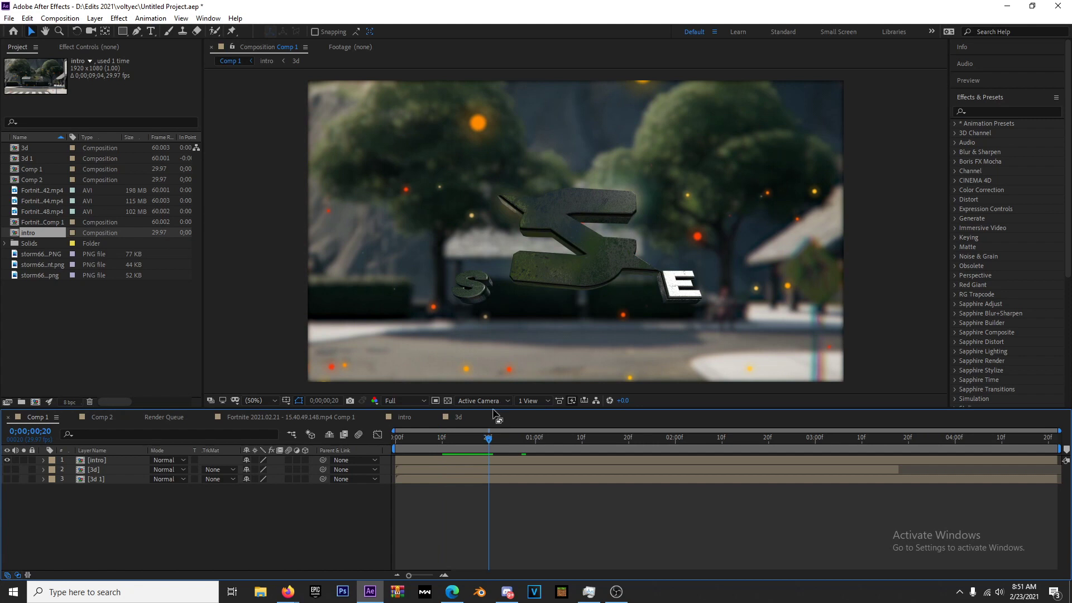
# Step: Set the Comp 1 preview resolution to Half and the viewer magnification to 50%, adjusting the height of the viewer area
pyautogui.moveTo(483, 408); pyautogui.dragTo(474, 327)
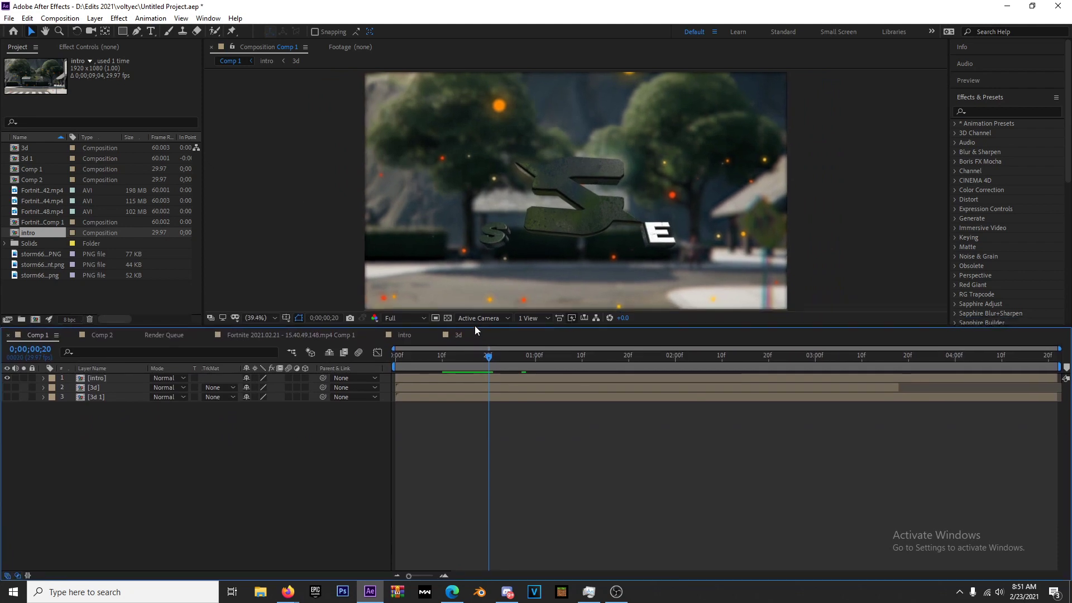
pyautogui.click(403, 318)
pyautogui.click(413, 357)
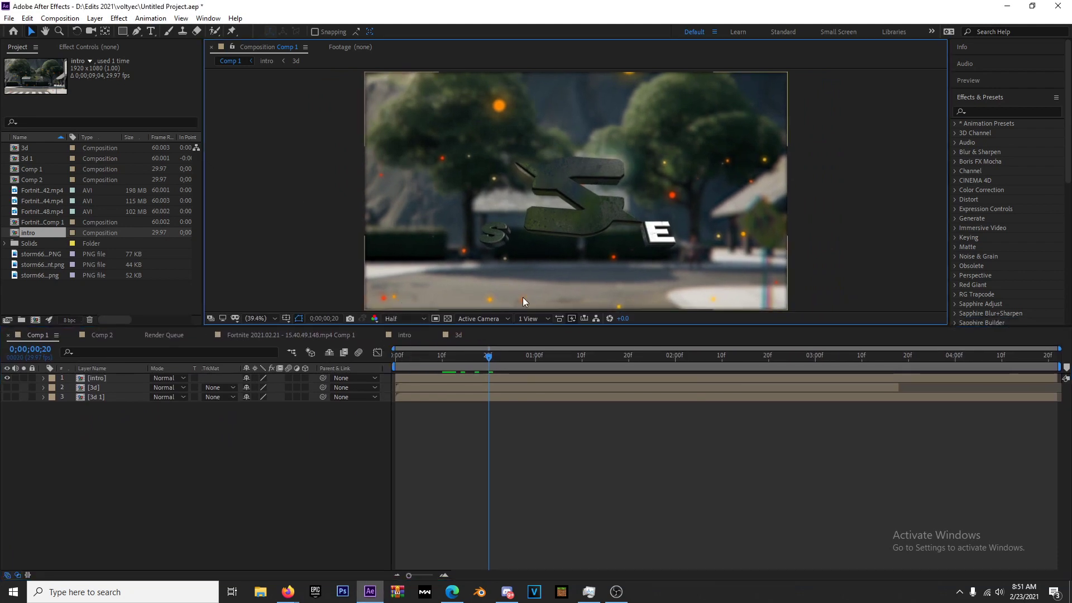
pyautogui.moveTo(664, 329); pyautogui.dragTo(650, 373)
pyautogui.click(276, 364)
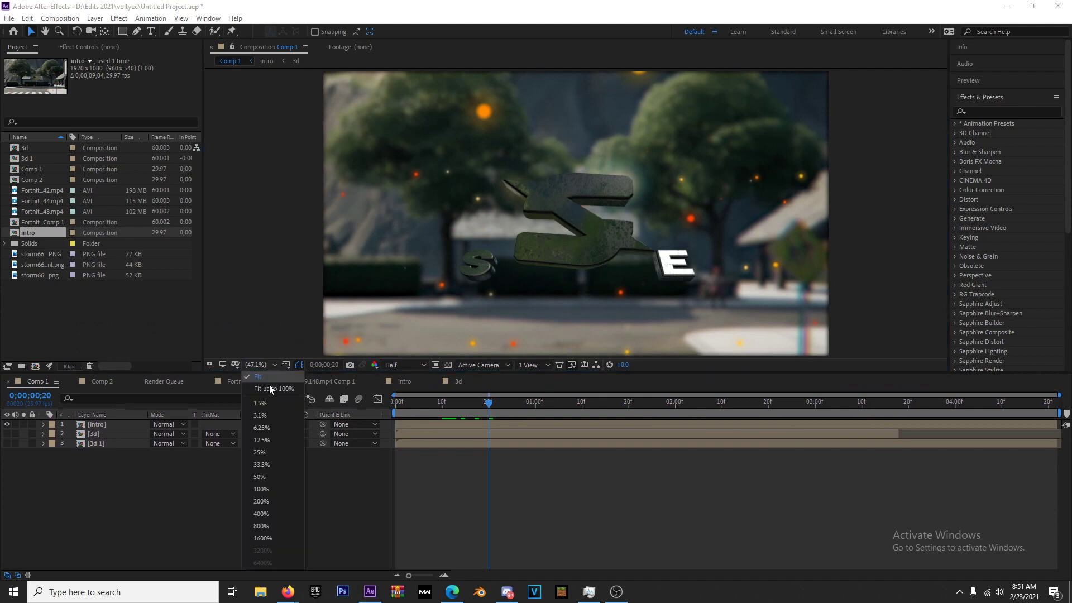
pyautogui.click(274, 477)
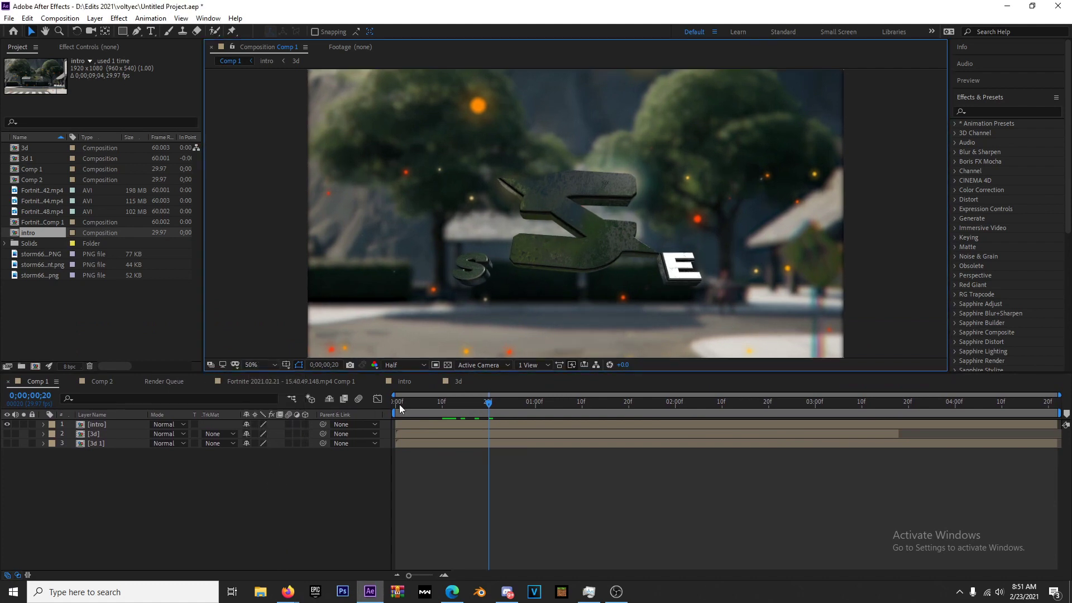
# Step: Set the viewer magnification to 12.5%, scrub the current time to 0;00;01;06 and slightly enlarge the timeline area
pyautogui.click(273, 365)
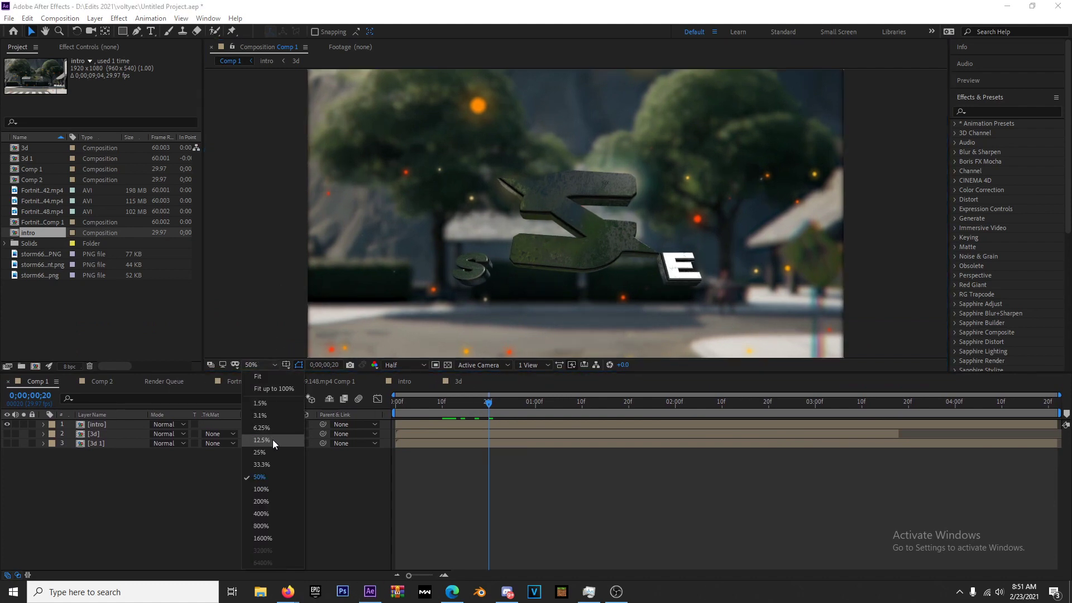
pyautogui.click(268, 441)
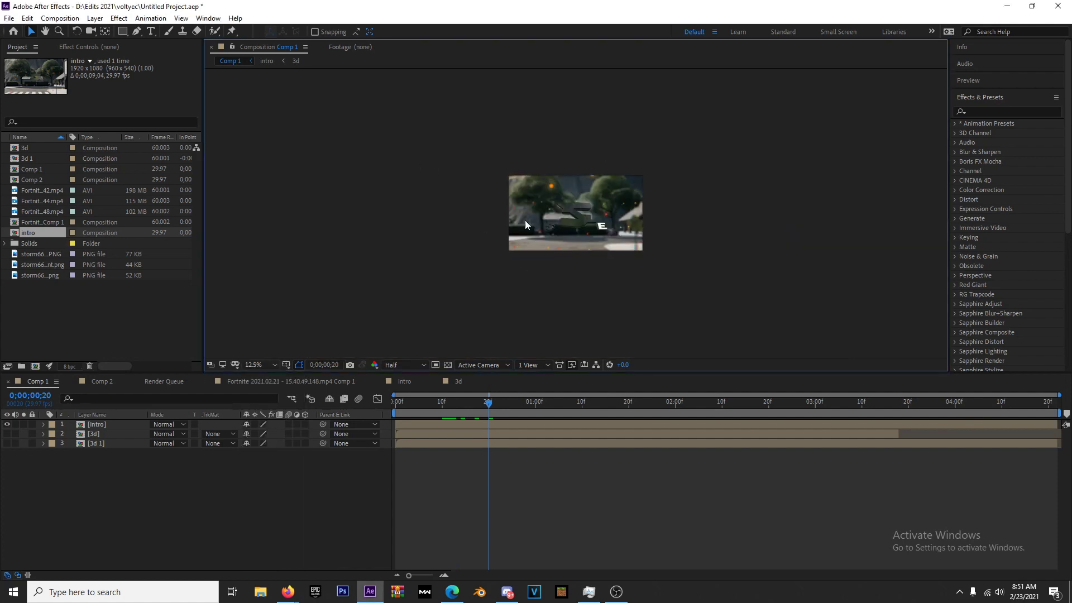
pyautogui.moveTo(511, 405); pyautogui.dragTo(564, 408)
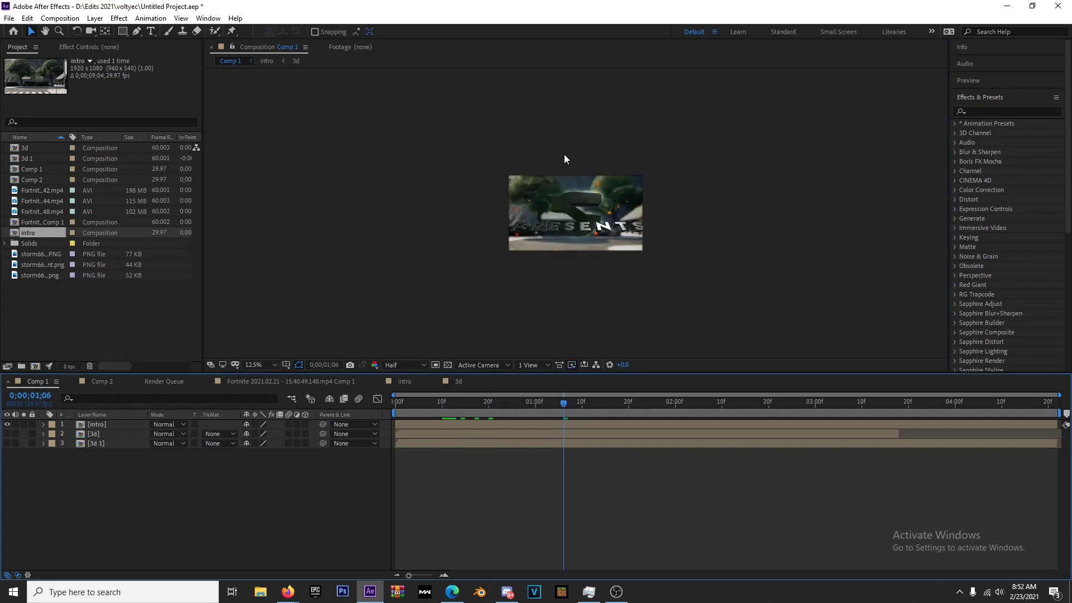
pyautogui.moveTo(529, 373); pyautogui.dragTo(528, 357)
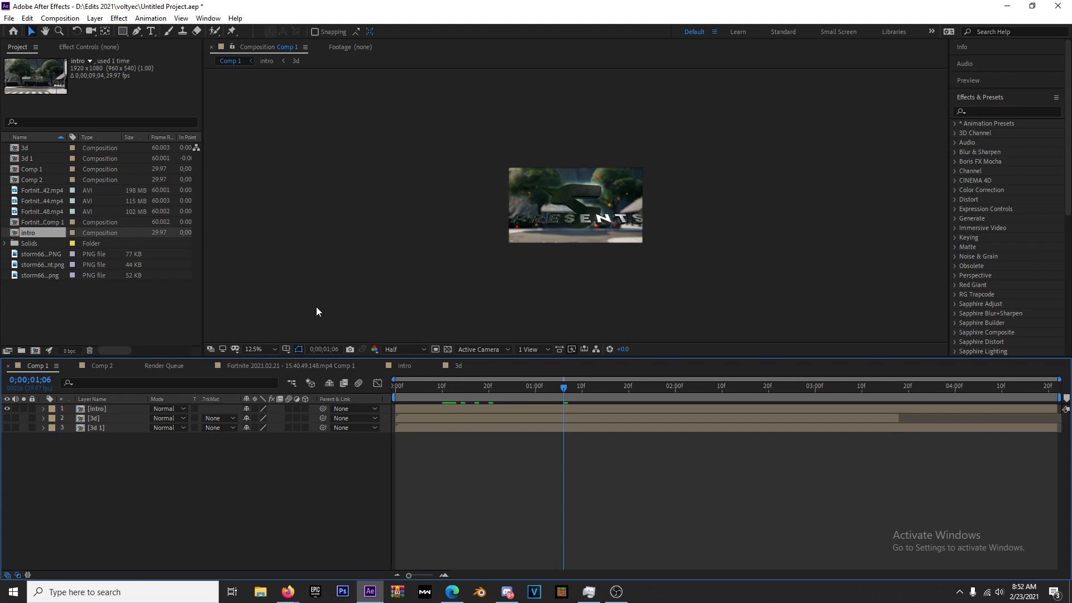
# Step: Fit the composition in the viewer and move the current time to 0;00;00;07
pyautogui.click(276, 350)
pyautogui.click(275, 369)
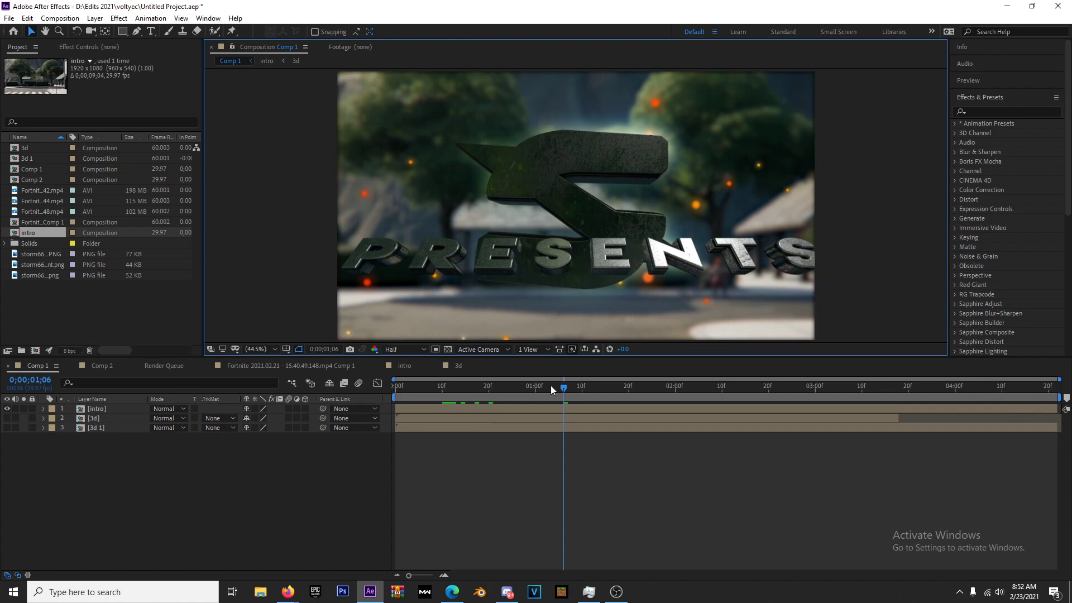
pyautogui.click(423, 393)
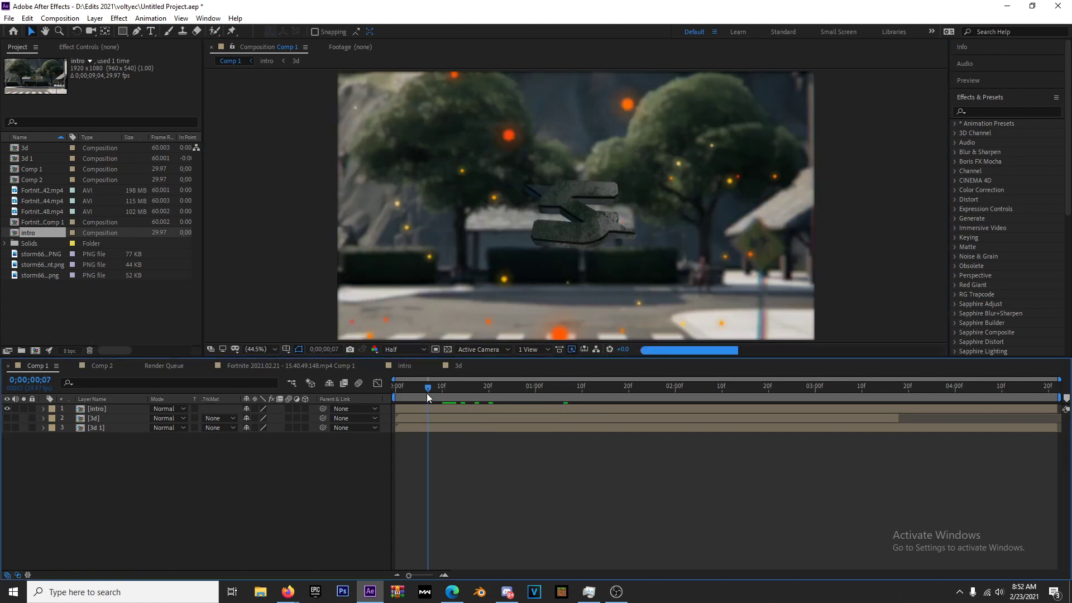